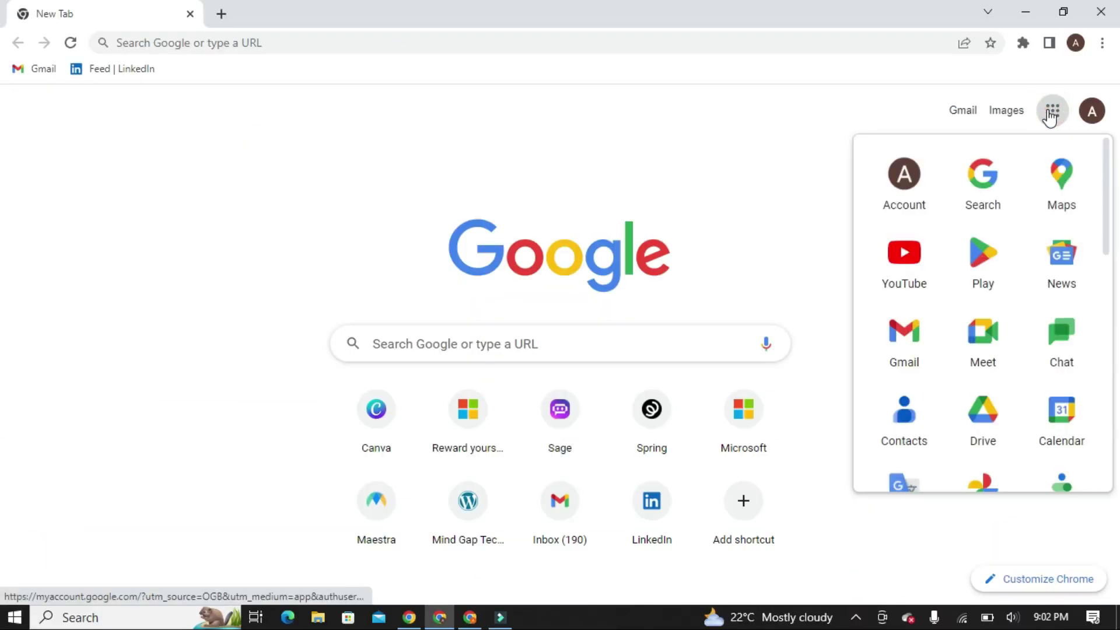
Step: Launch Google Drive from the Google apps launcher in Chrome
click(983, 257)
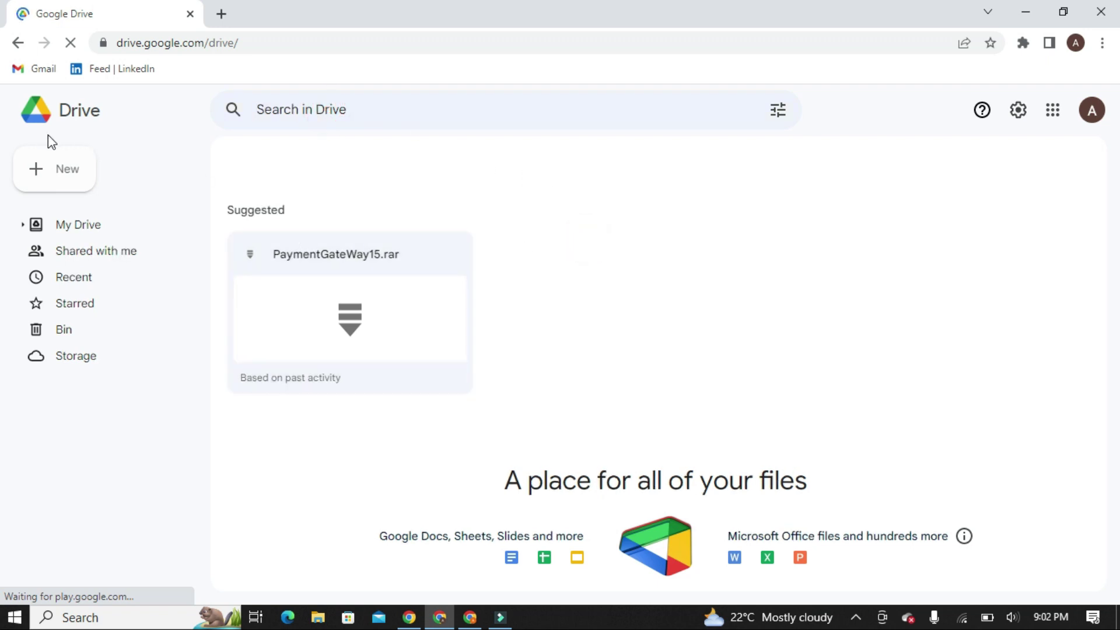
Step: Create a folder named 'Storage 1' in My Drive, open it, then return to My Drive
click(47, 170)
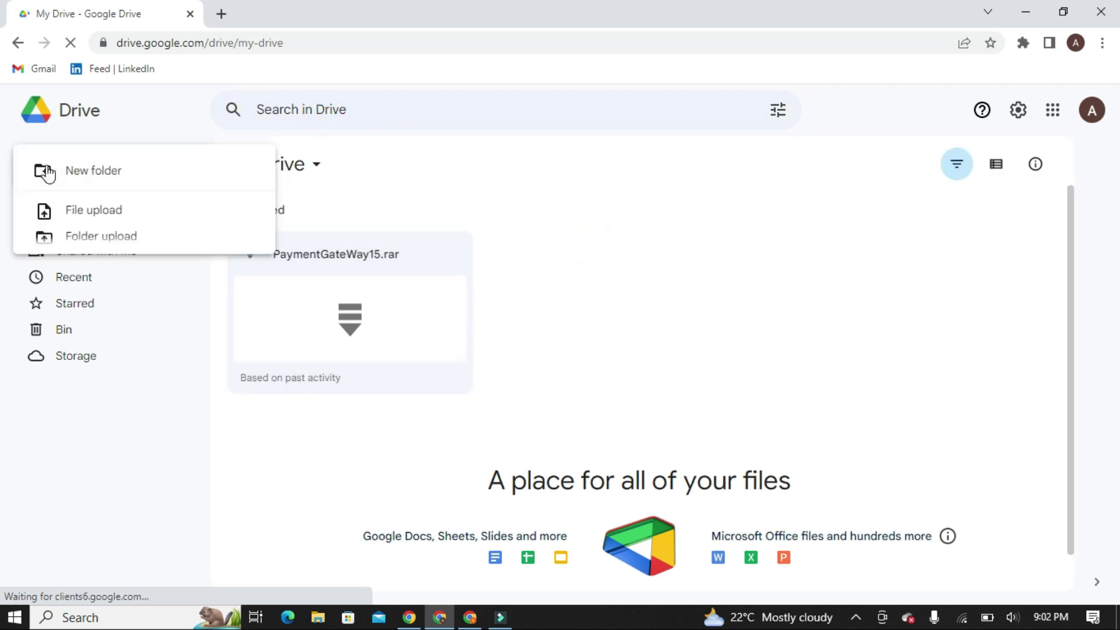
click(347, 187)
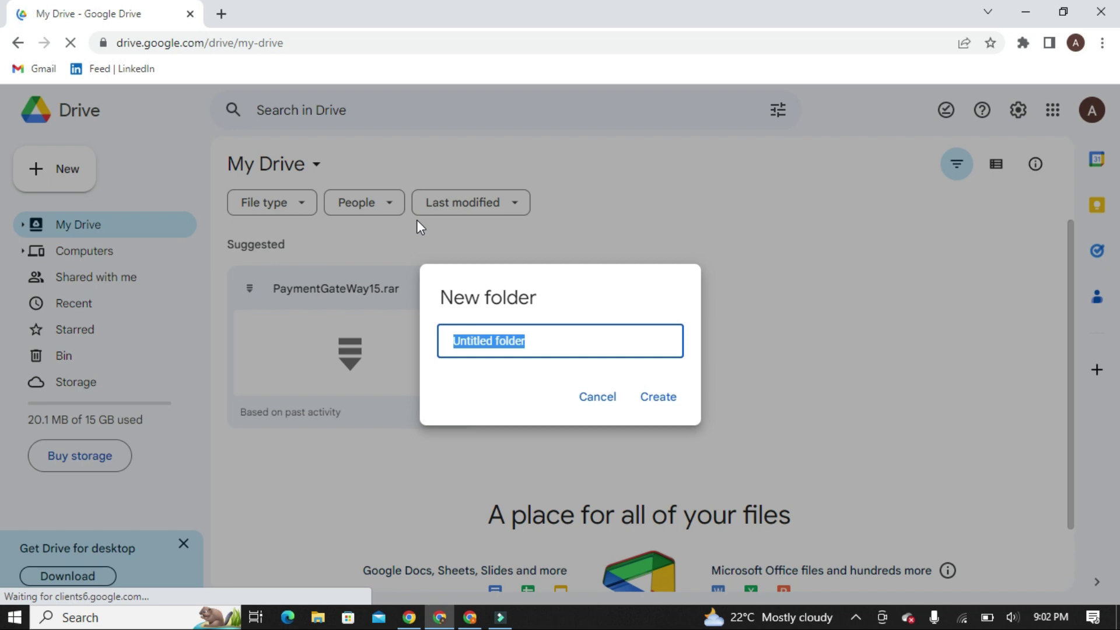
text(Storag)
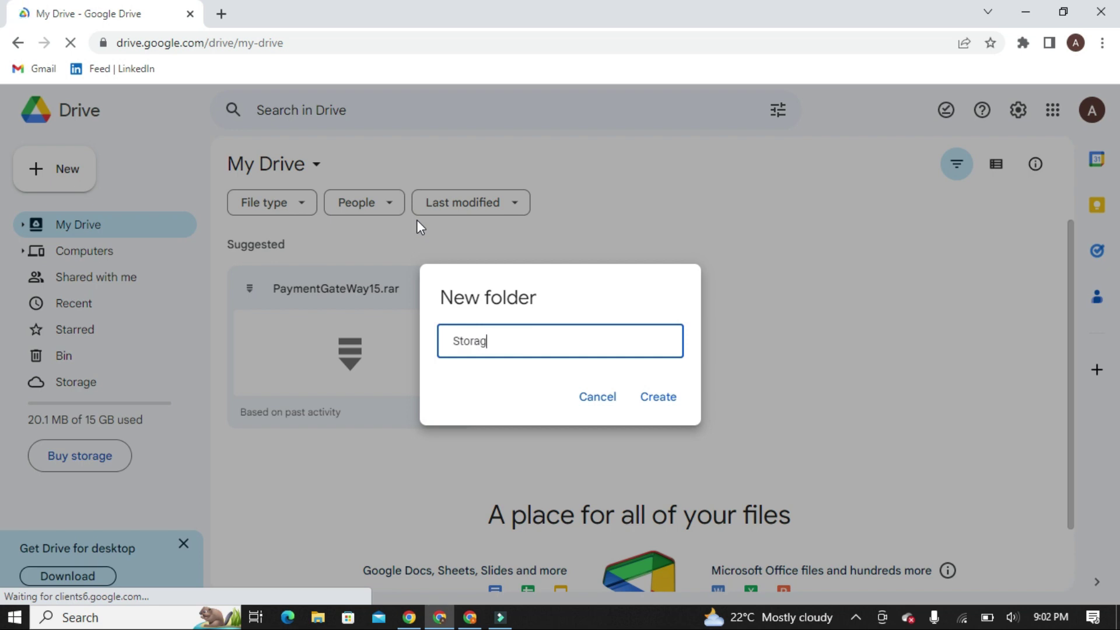
text(e 1)
click(665, 400)
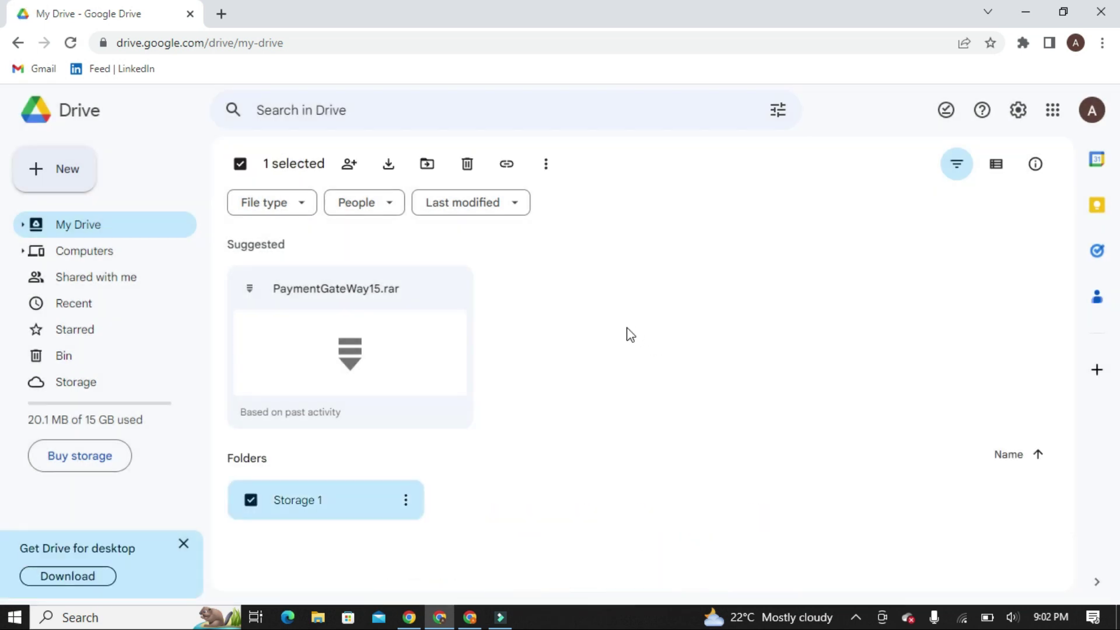
click(507, 493)
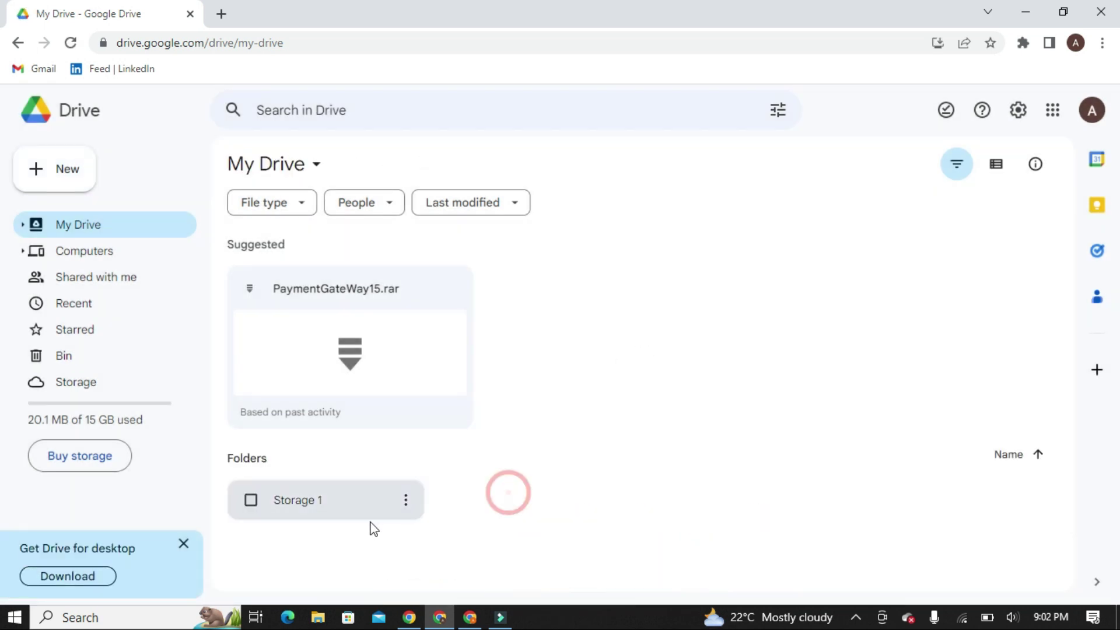
double_click(307, 503)
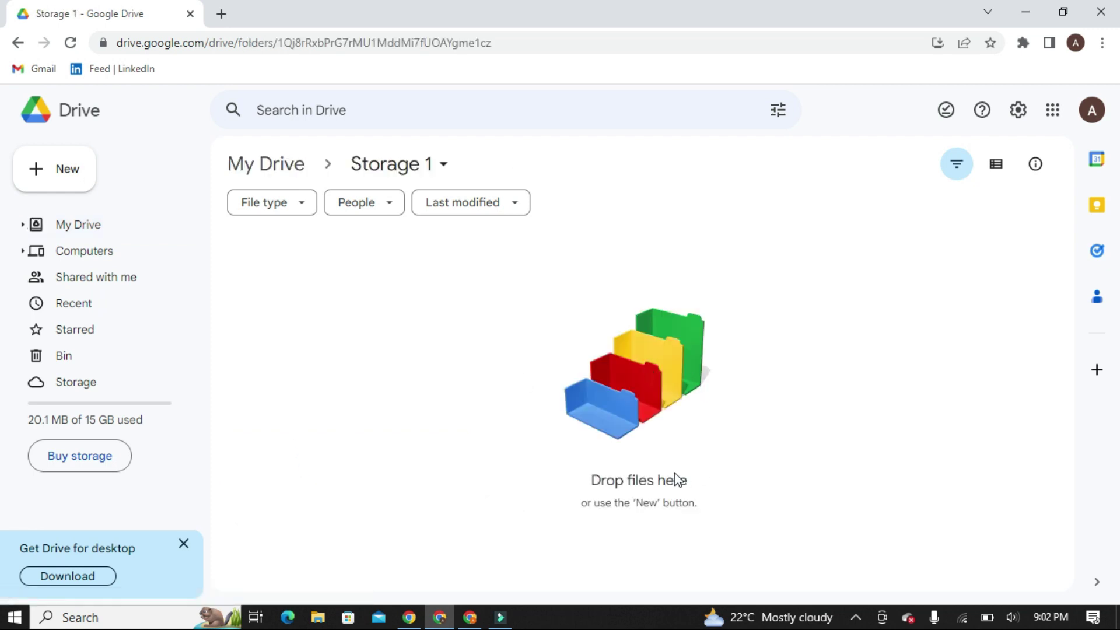
click(278, 153)
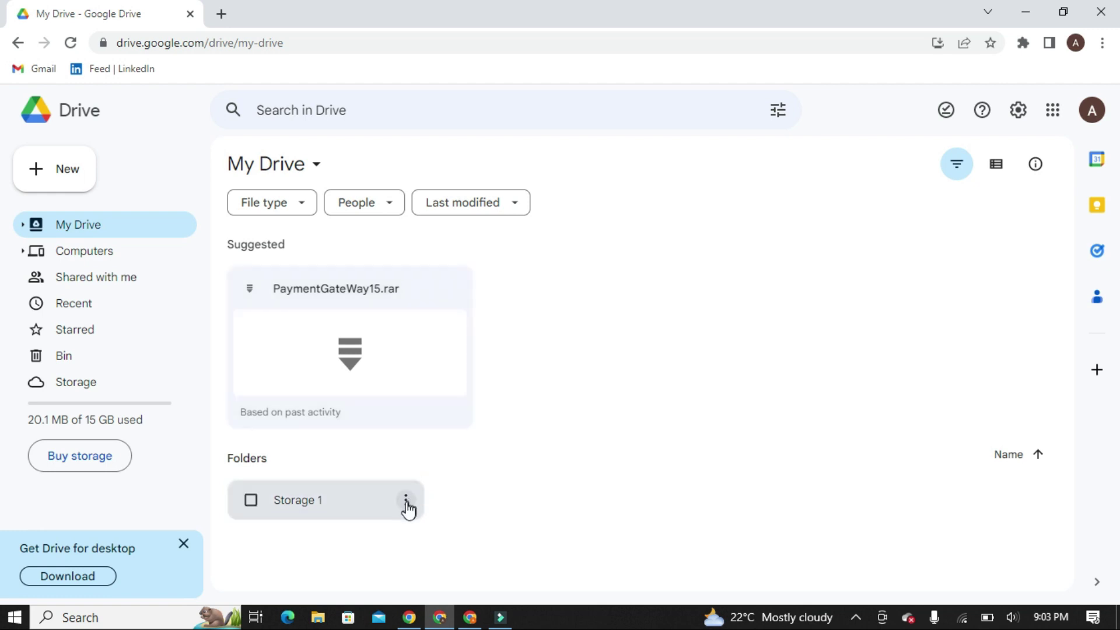
Step: Open sharing for the Storage 1 folder, keeping general access Restricted
click(407, 503)
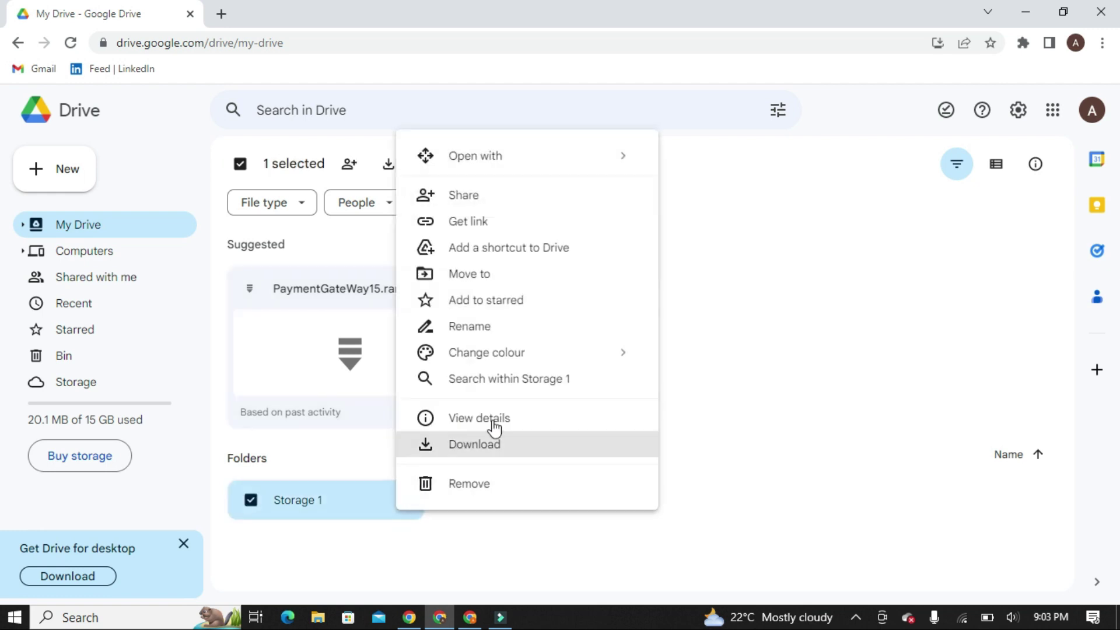
click(512, 200)
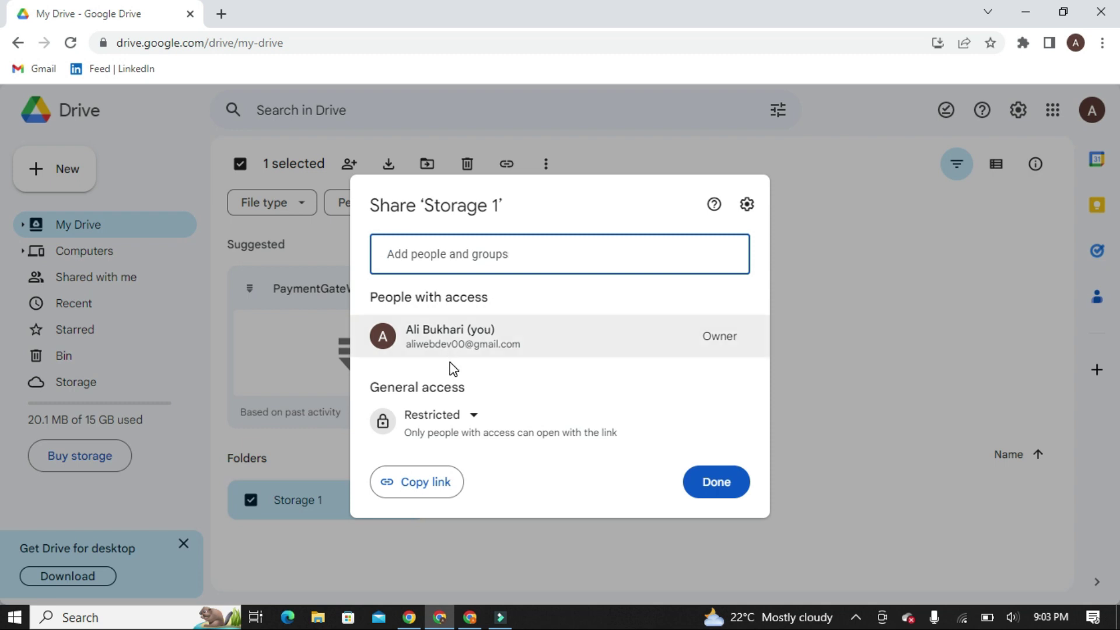
click(470, 417)
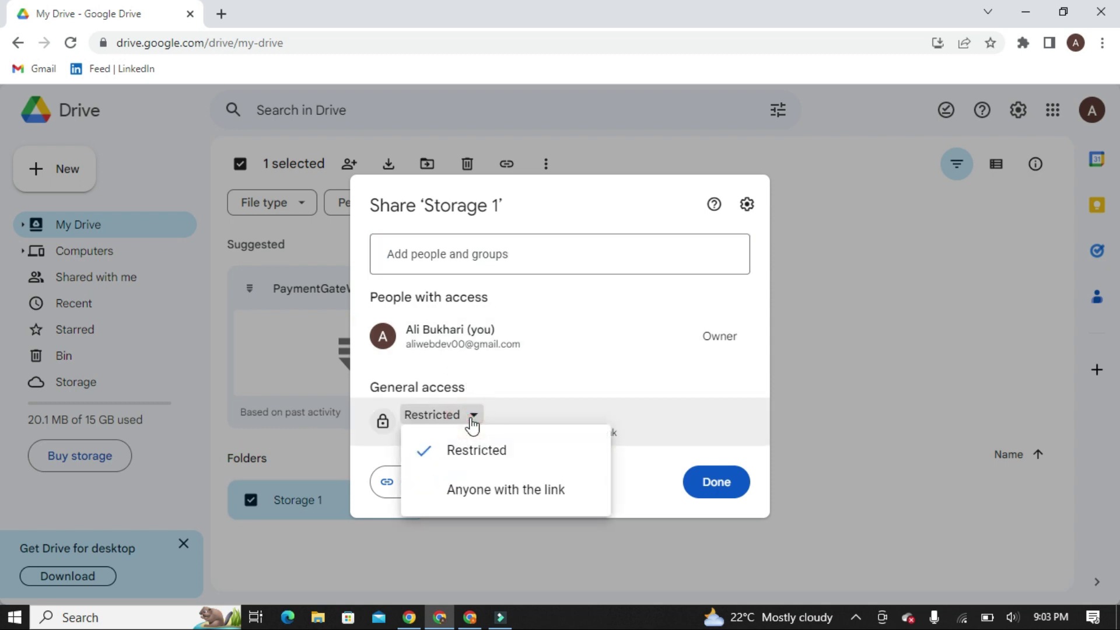
click(495, 451)
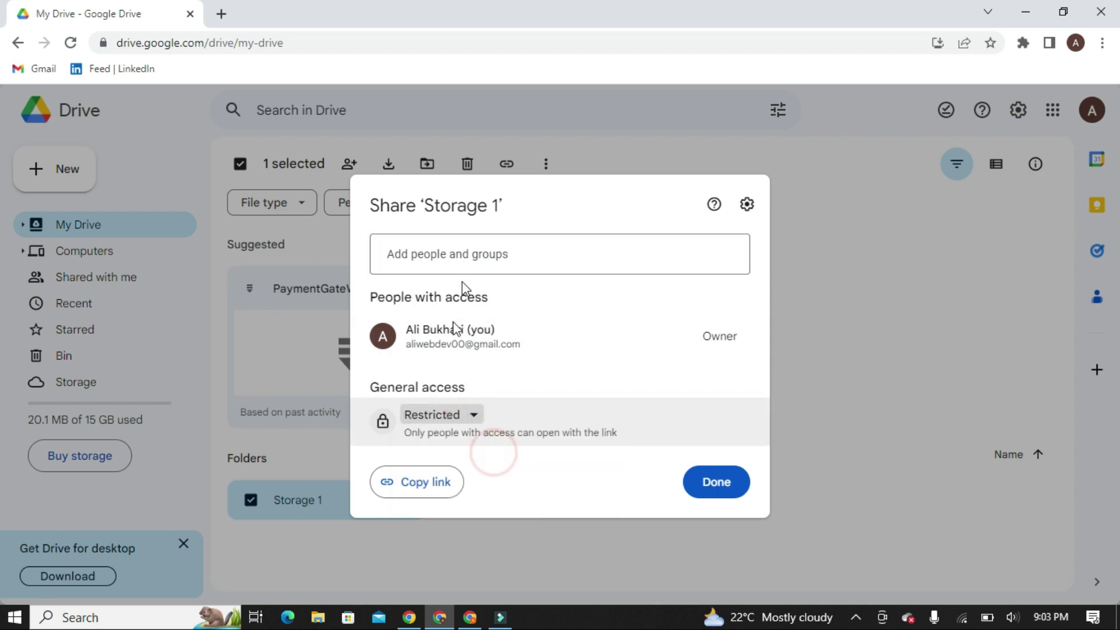
Step: Enter the primary account's e-mail address in the Add people field
click(519, 262)
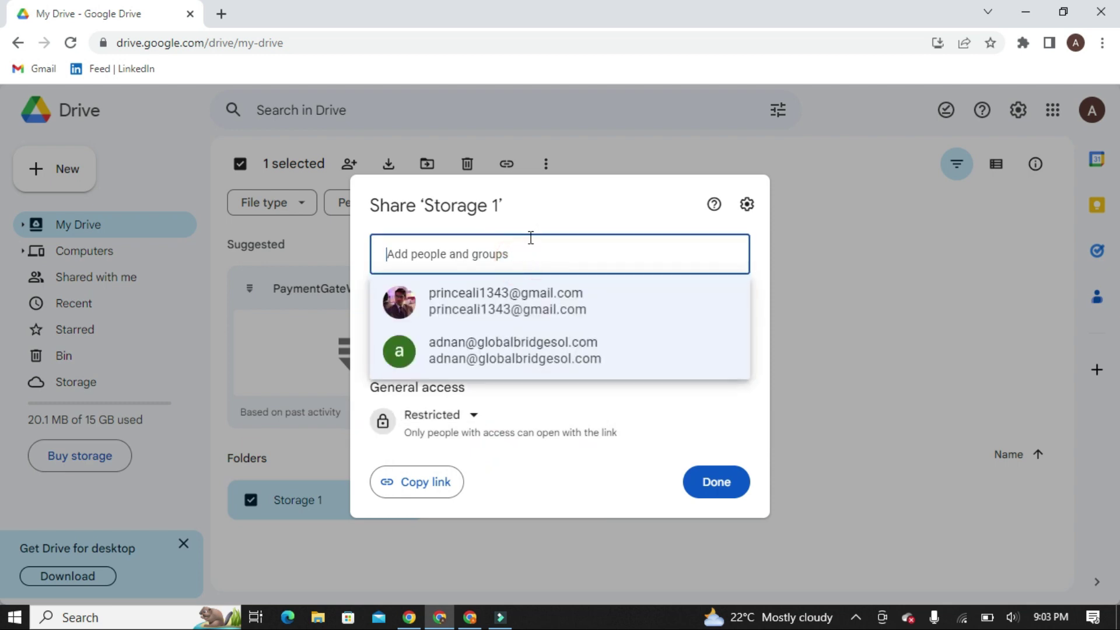
click(529, 236)
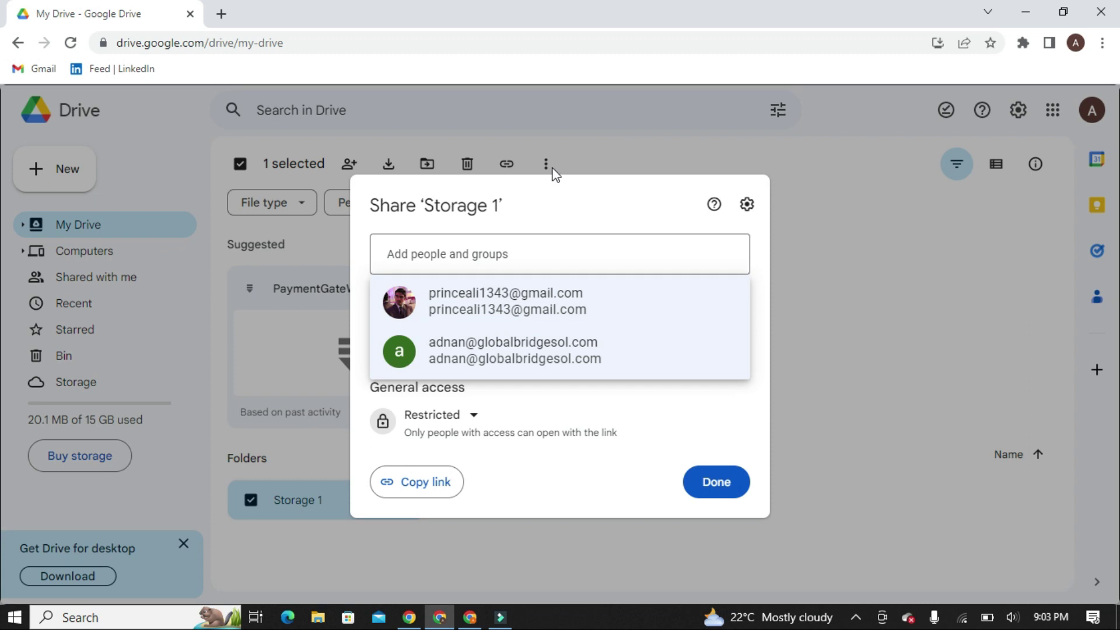
click(540, 251)
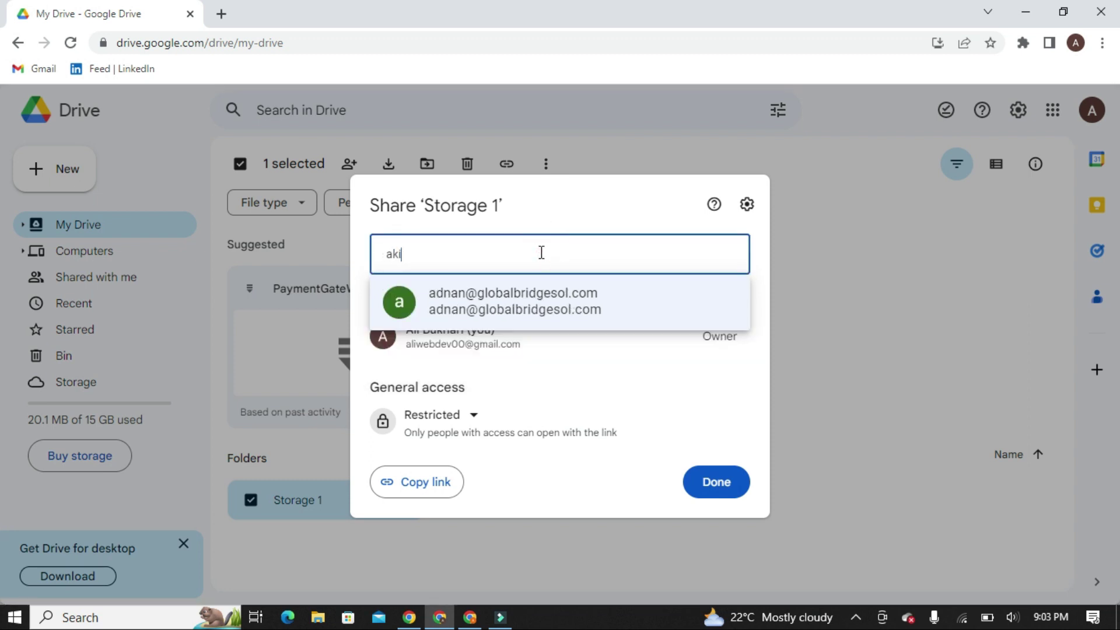
key(Down)
key(Up)
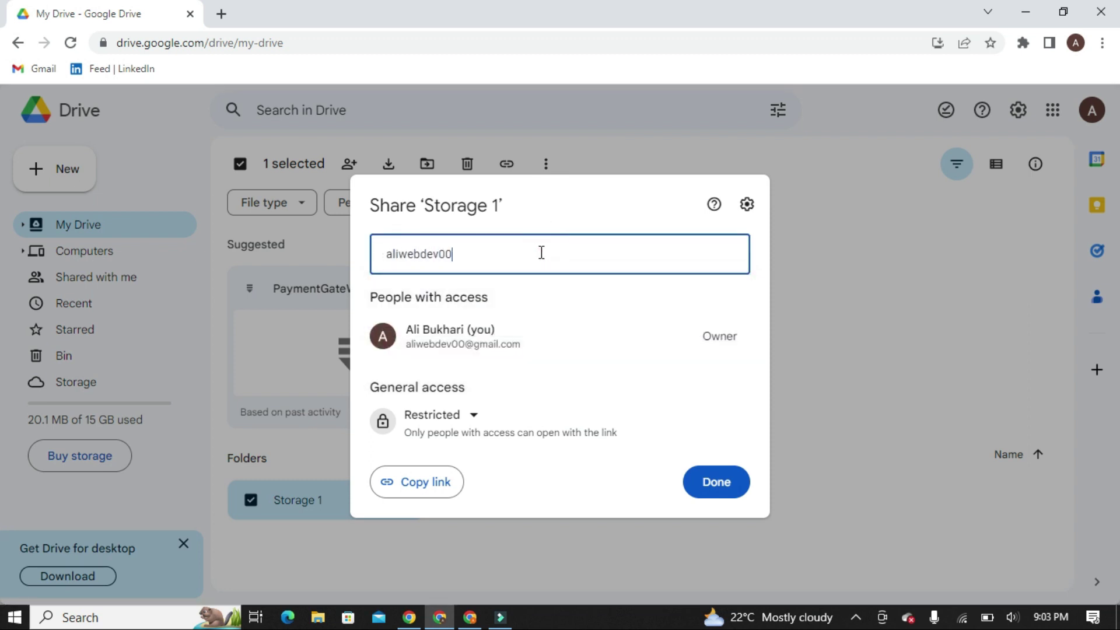
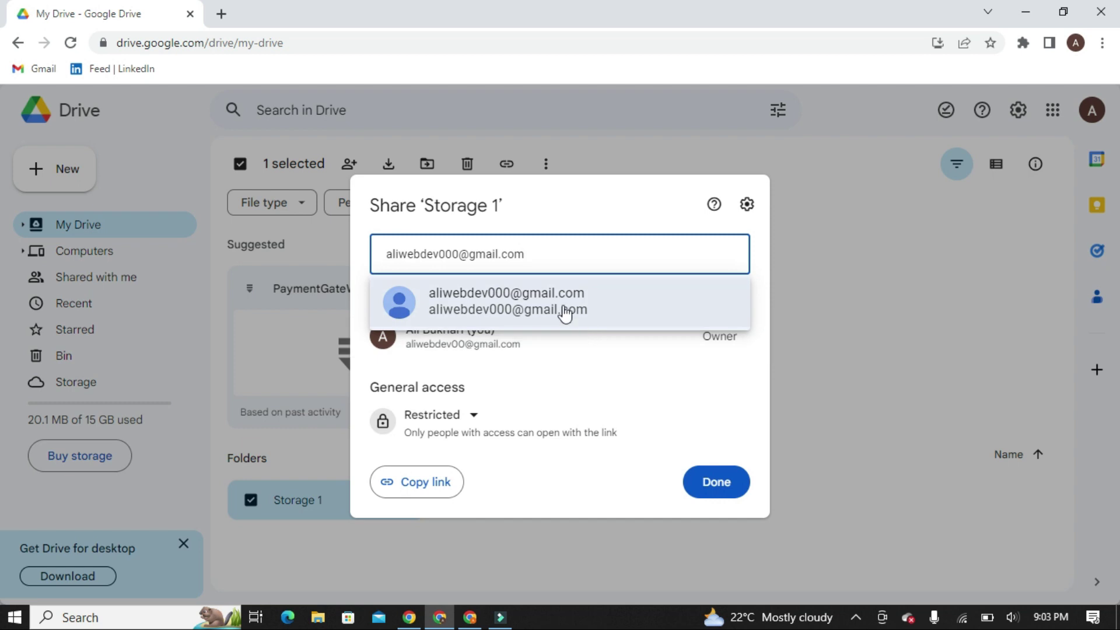
Step: Add the suggested primary account as recipient with the Editor role and send the invitation
click(553, 294)
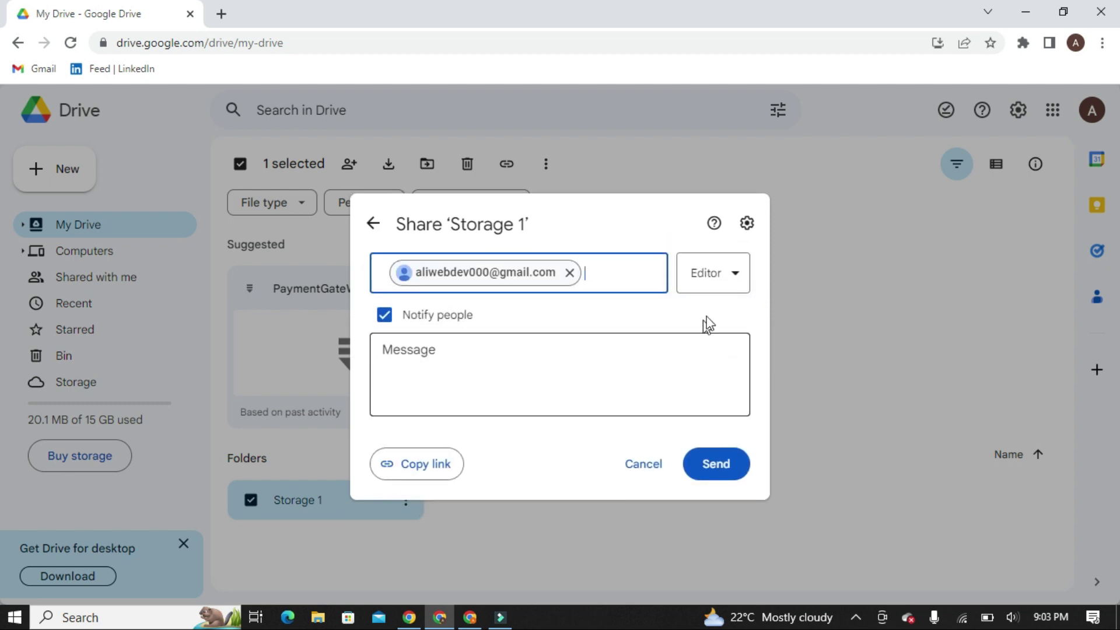
click(734, 279)
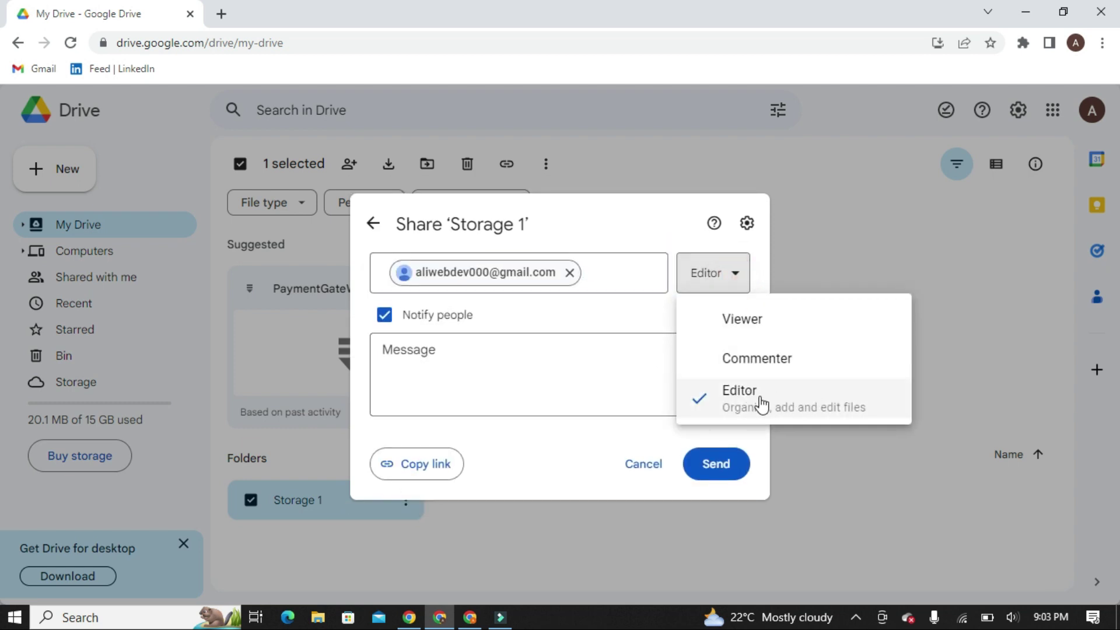
click(756, 400)
click(723, 285)
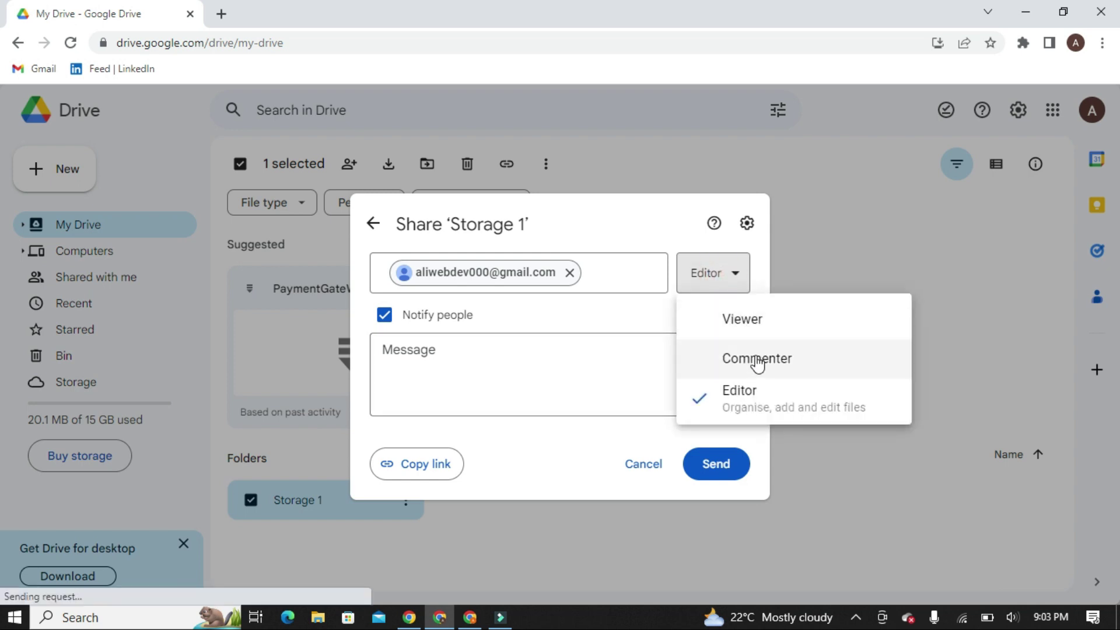
click(758, 402)
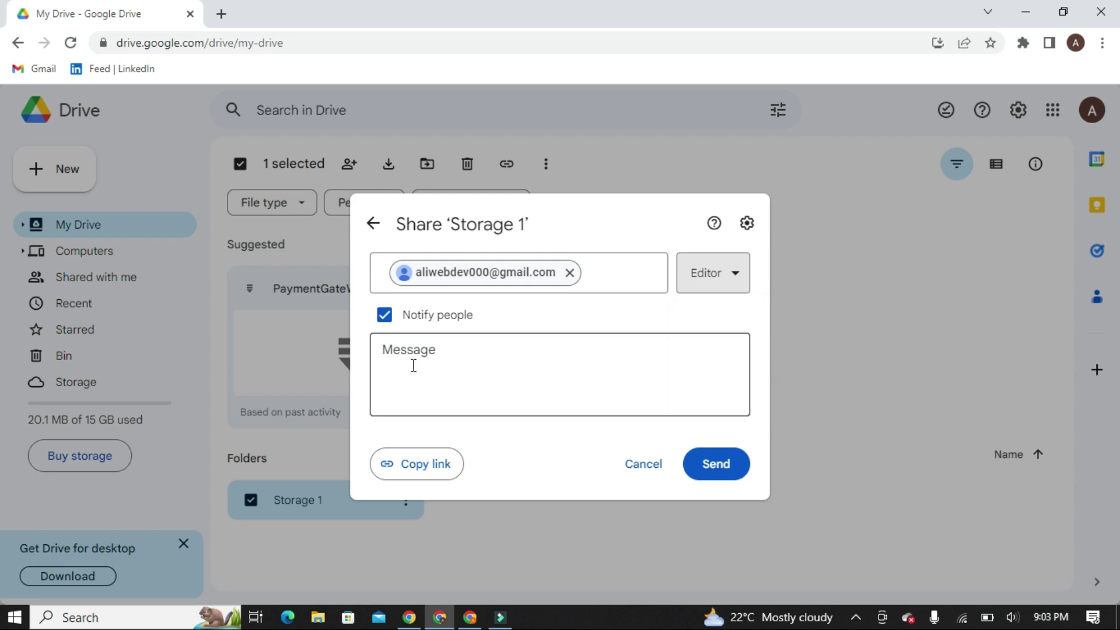
click(717, 470)
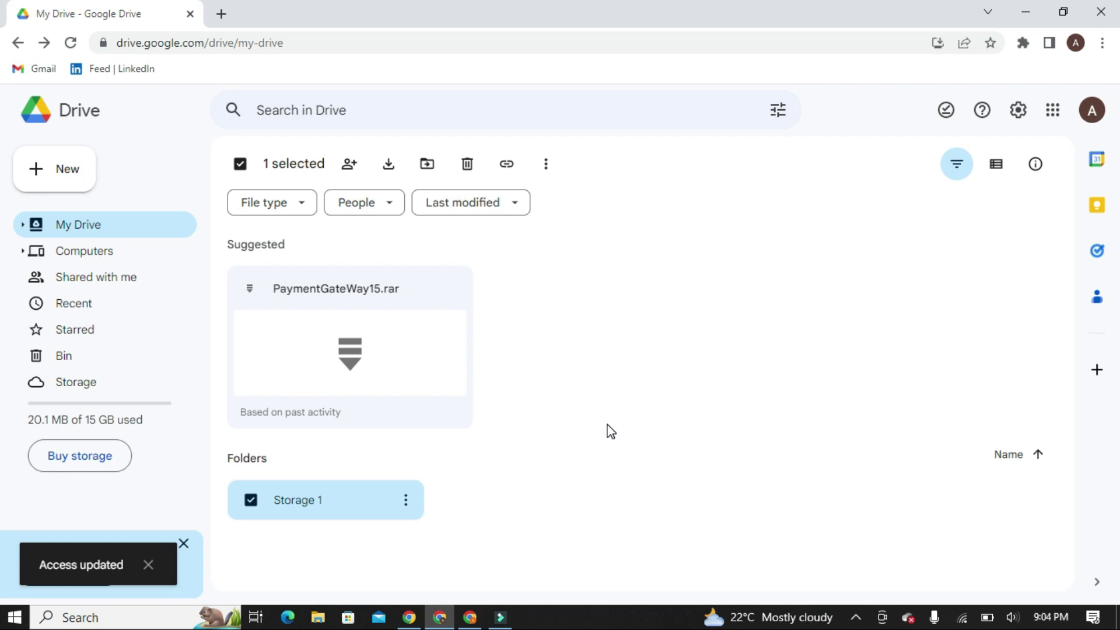
Step: In the primary account's Drive window, open Storage 1 from Shared with me
click(472, 619)
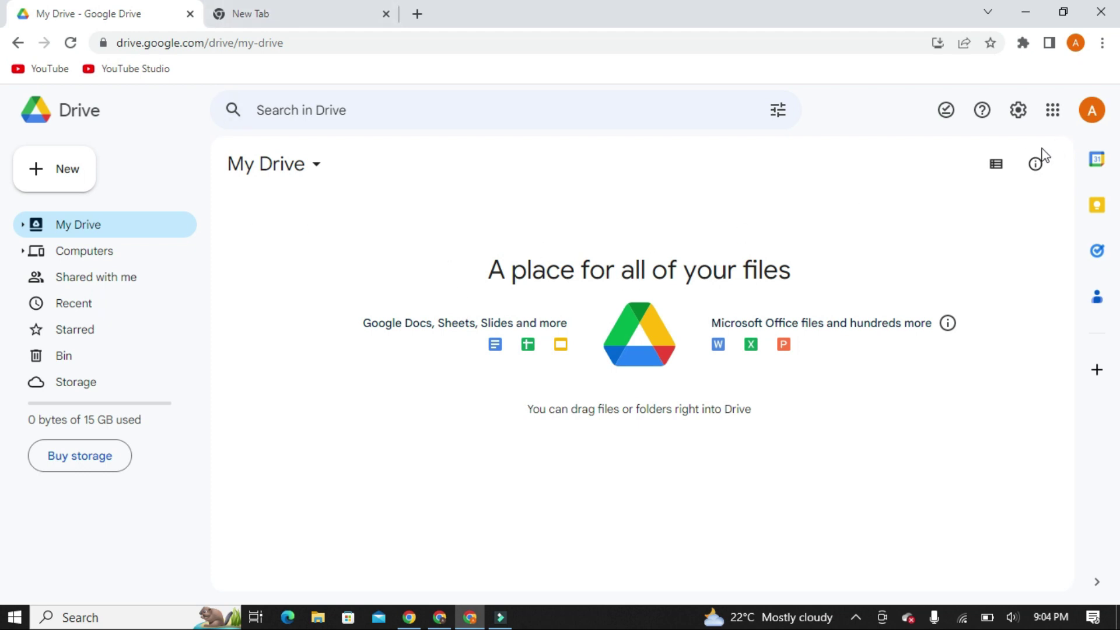
click(441, 620)
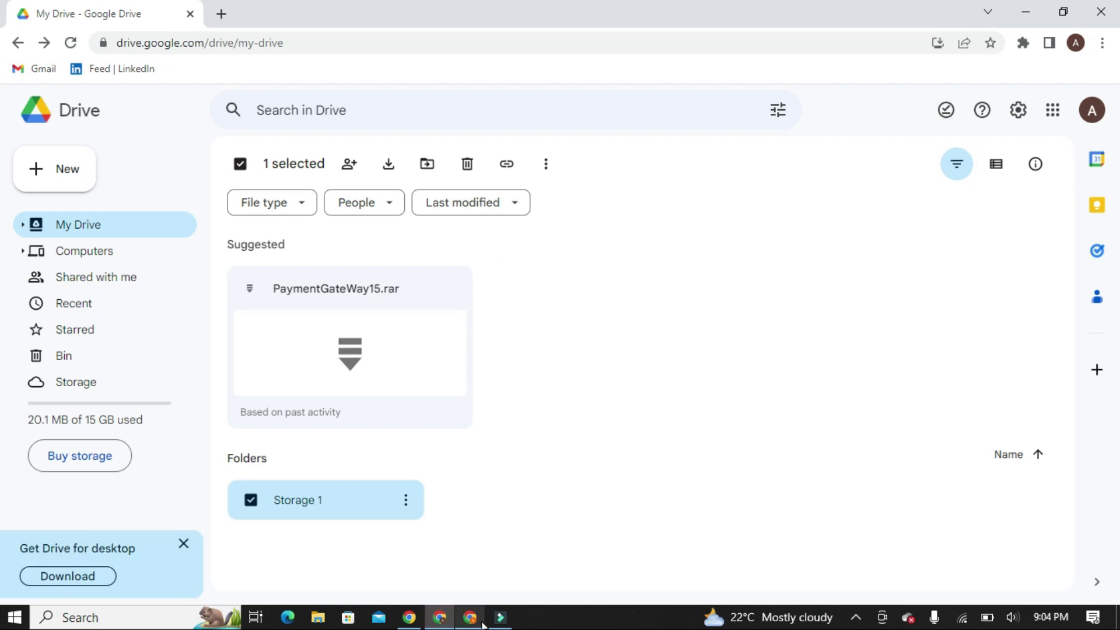
click(470, 618)
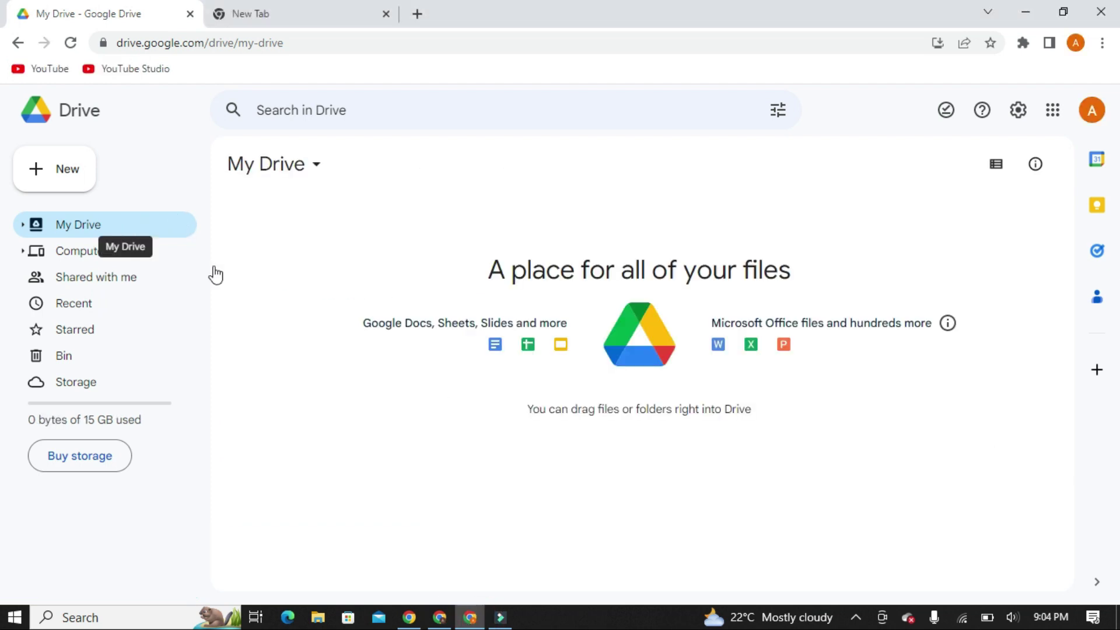
click(112, 288)
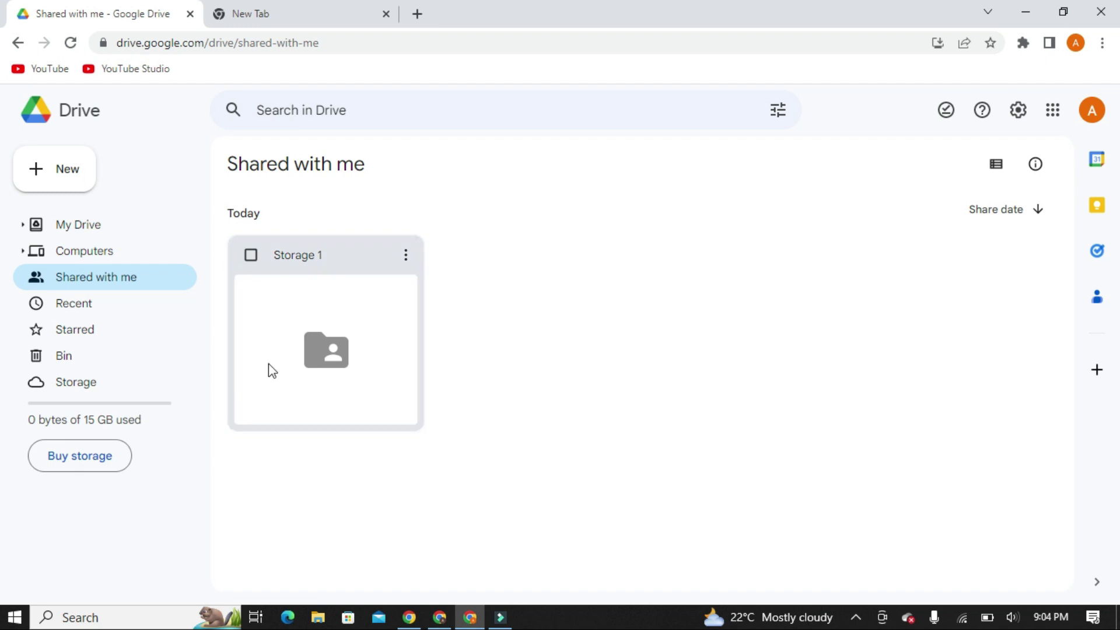
double_click(335, 327)
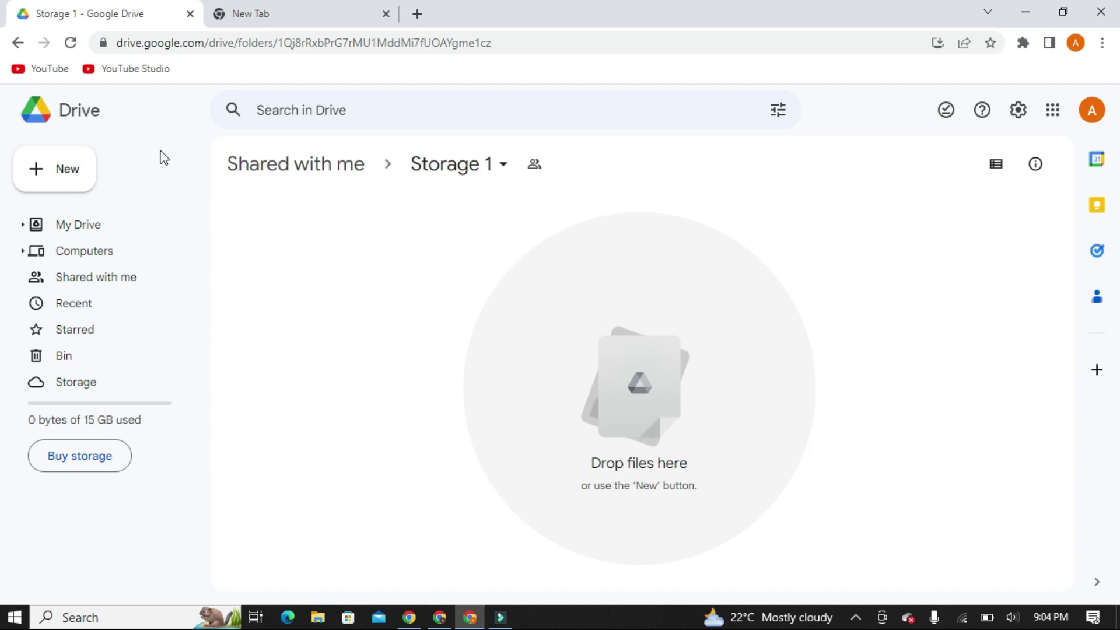
Step: Upload Maestrasuit.srt from the Downloads folder into Storage 1
click(55, 185)
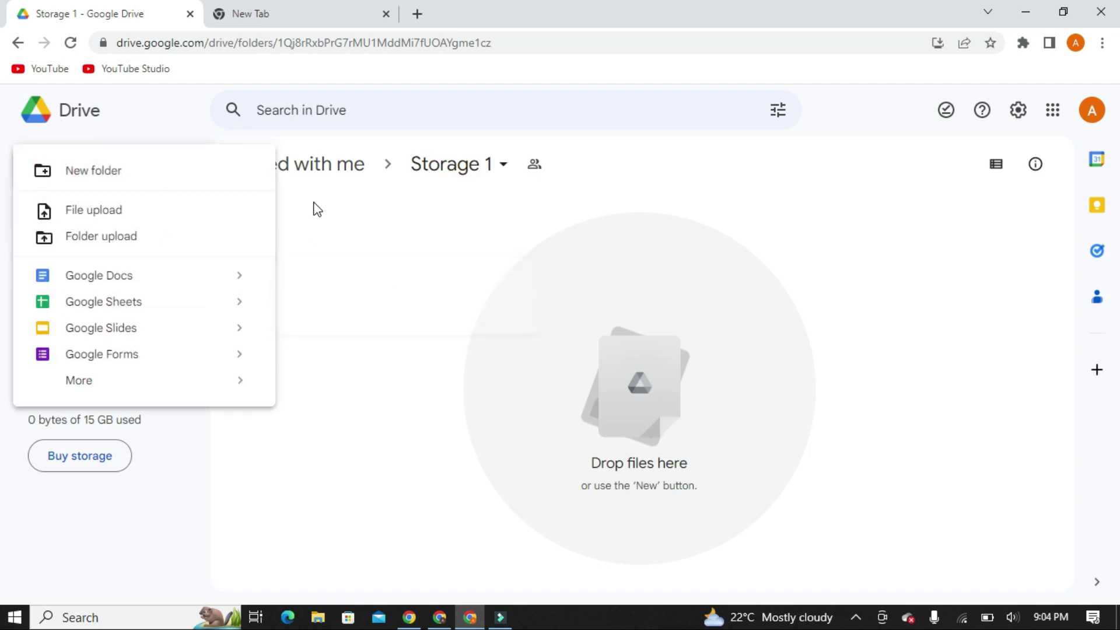
click(165, 215)
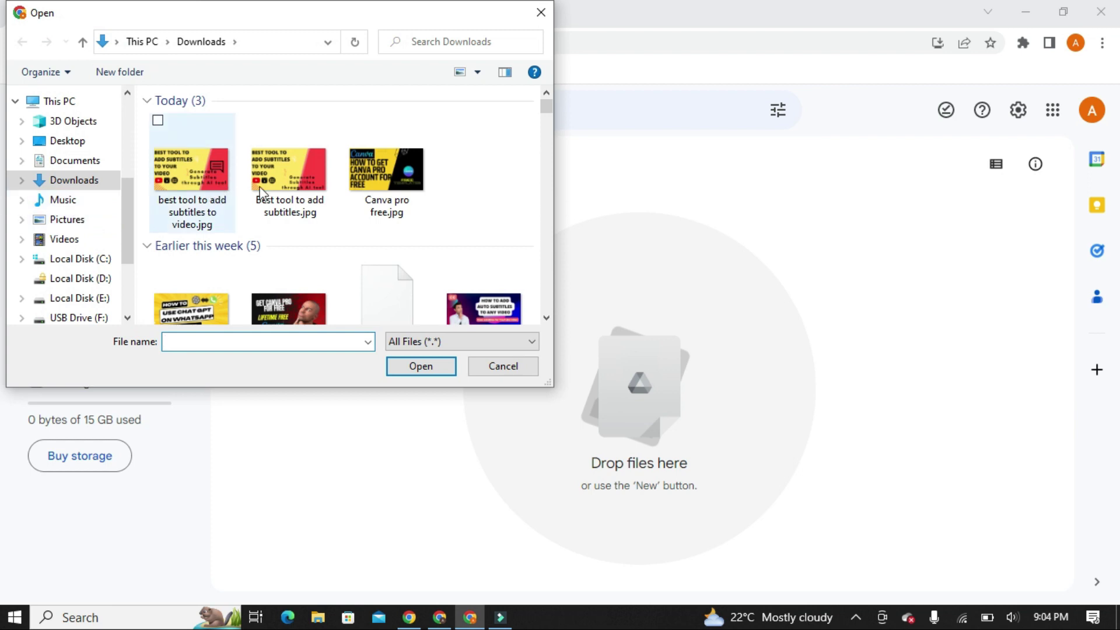
scroll(303, 203, down, 3)
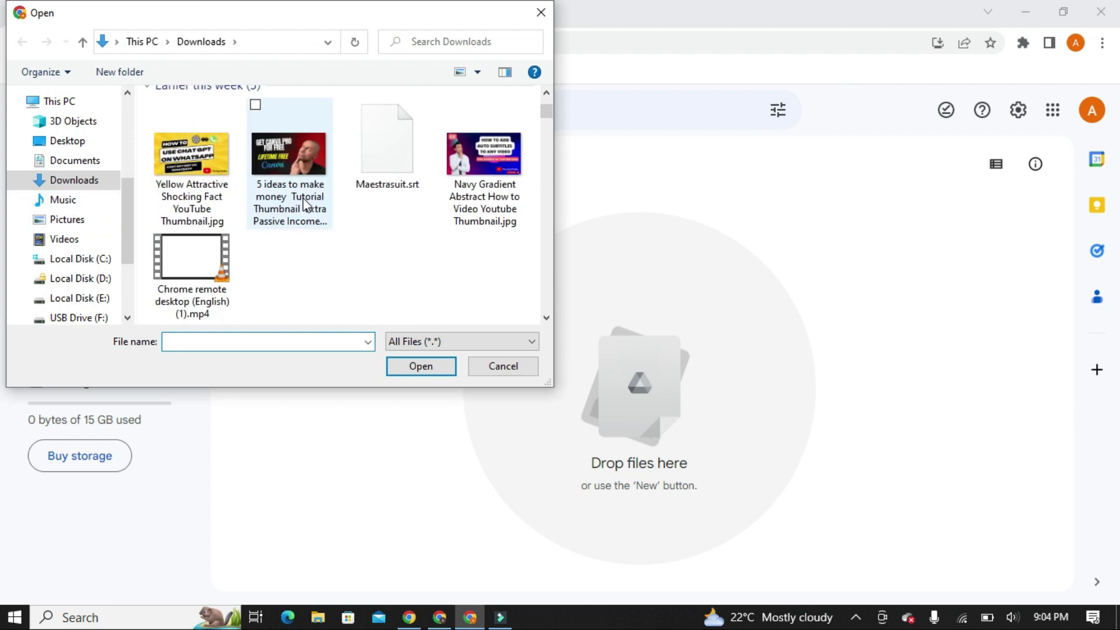
double_click(396, 190)
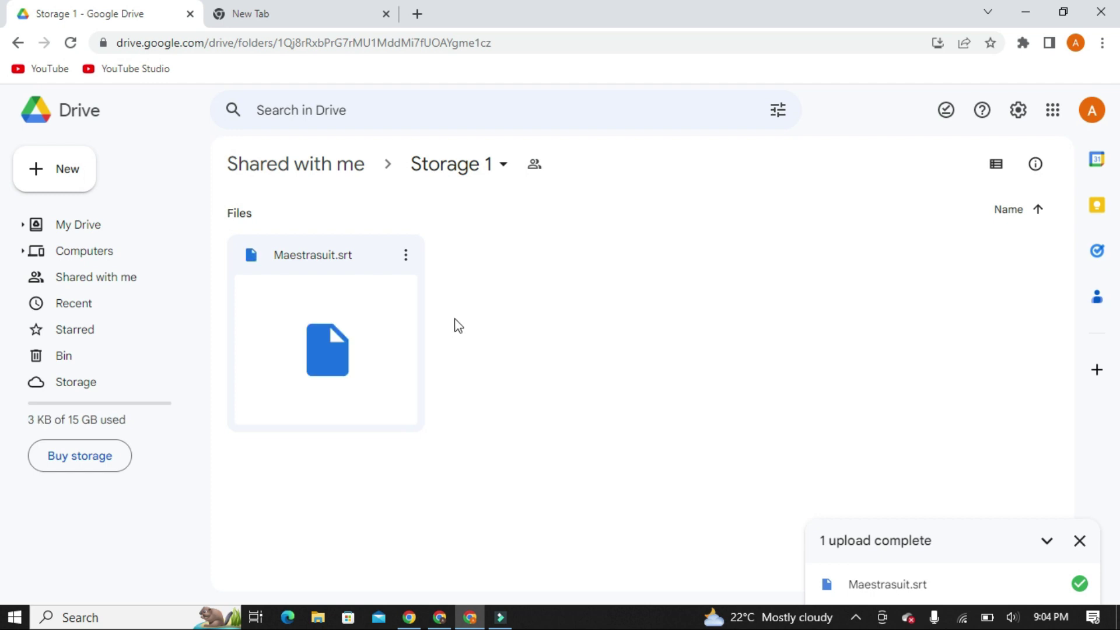
Step: Go via My Drive to the Shared with me list and close the upload-complete notice
click(460, 266)
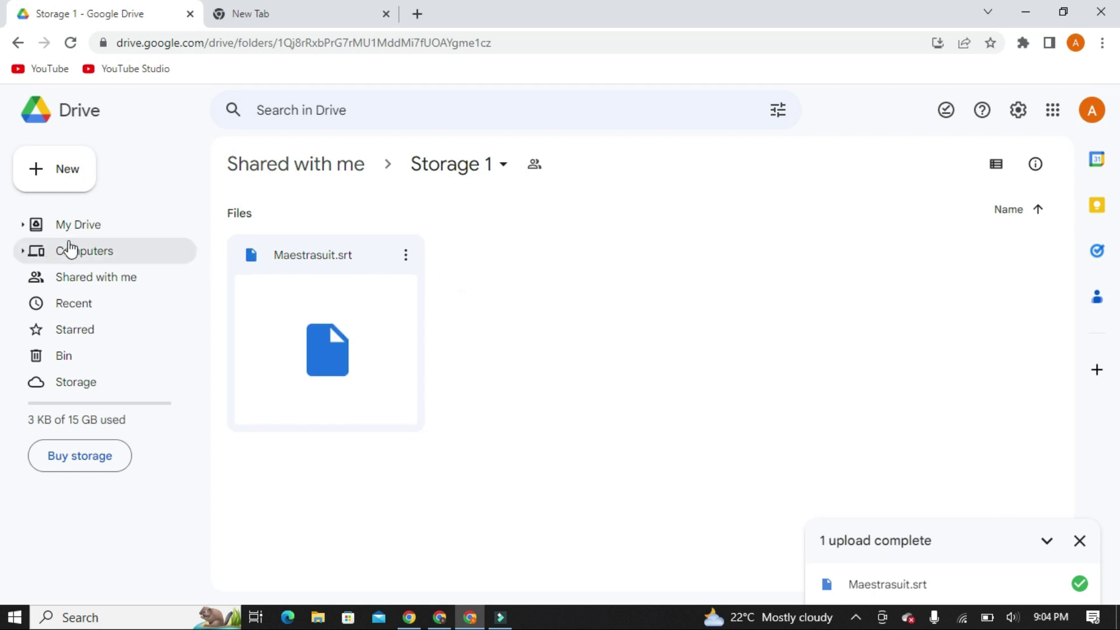
click(89, 228)
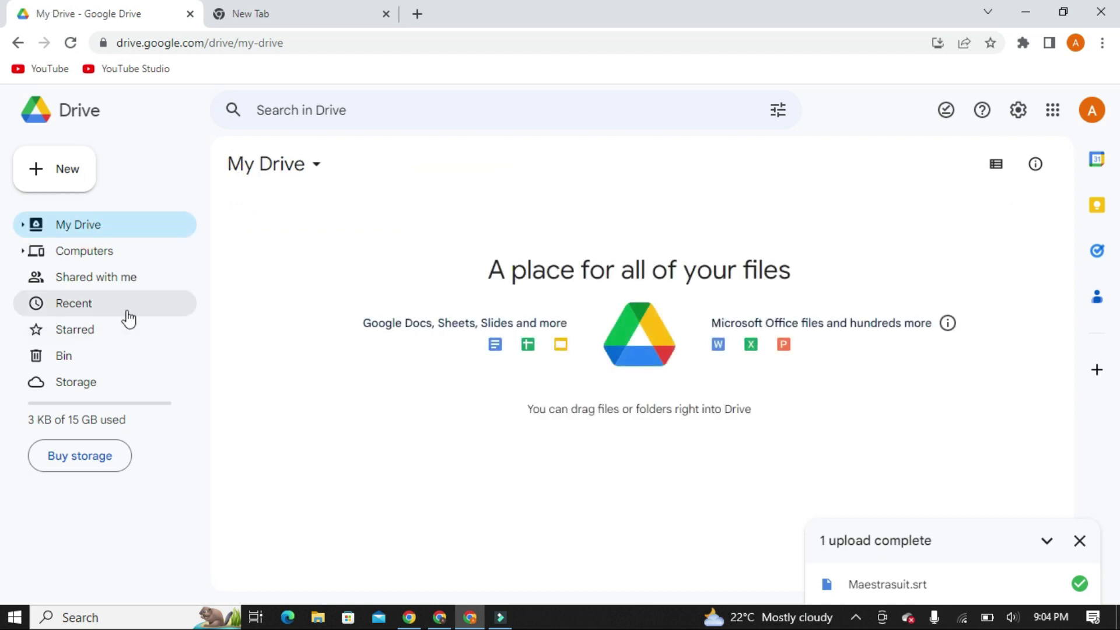
click(114, 279)
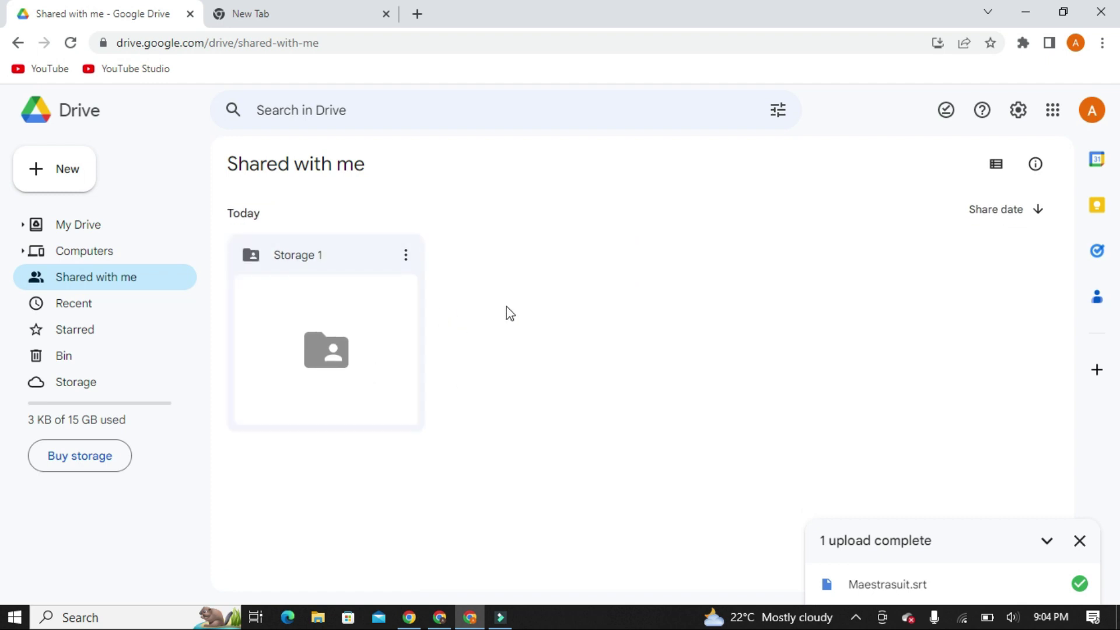
click(1080, 540)
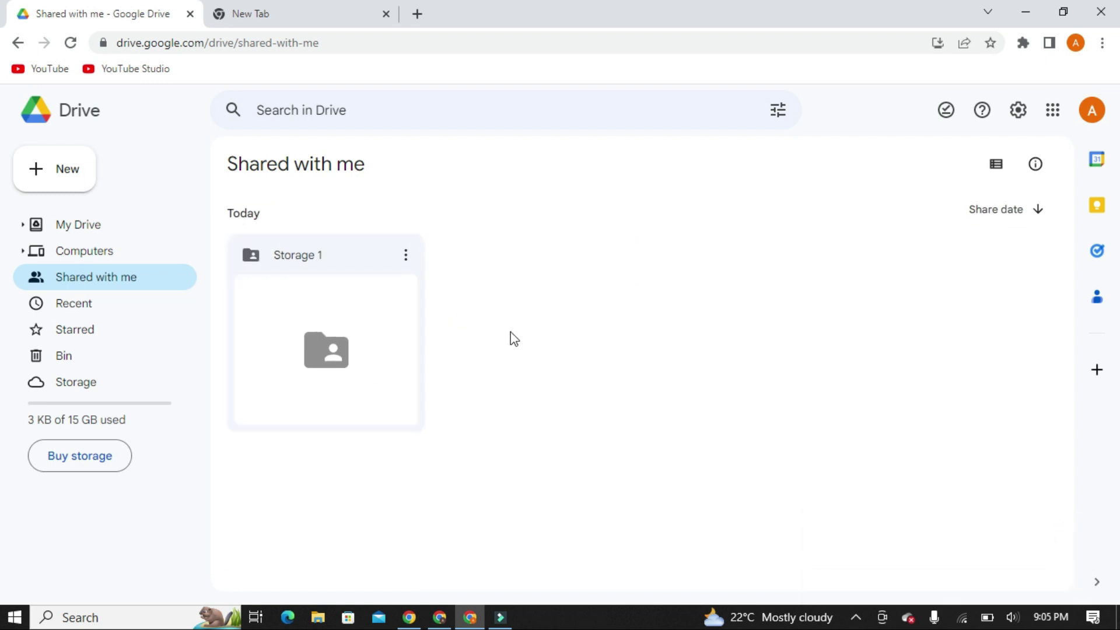